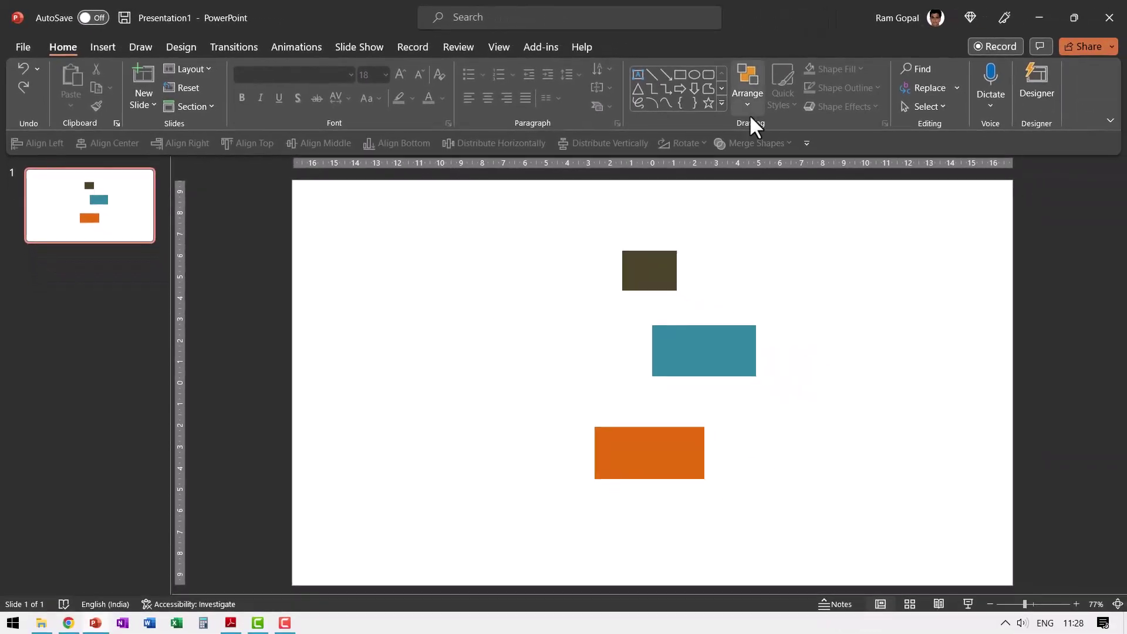
pyautogui.click(744, 93)
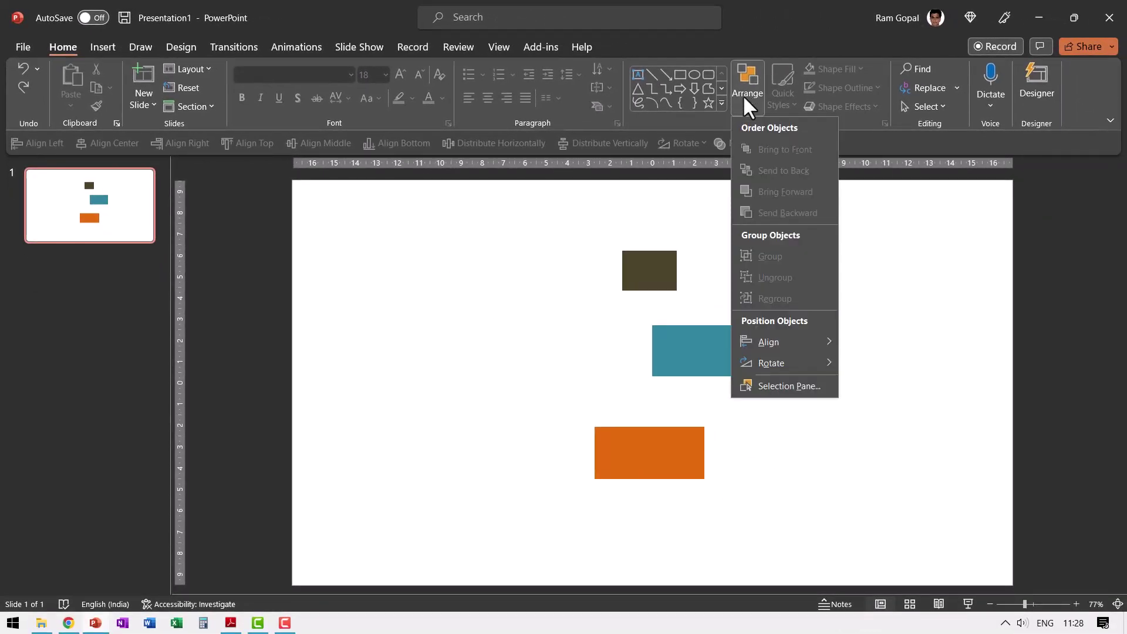
pyautogui.moveTo(769, 344)
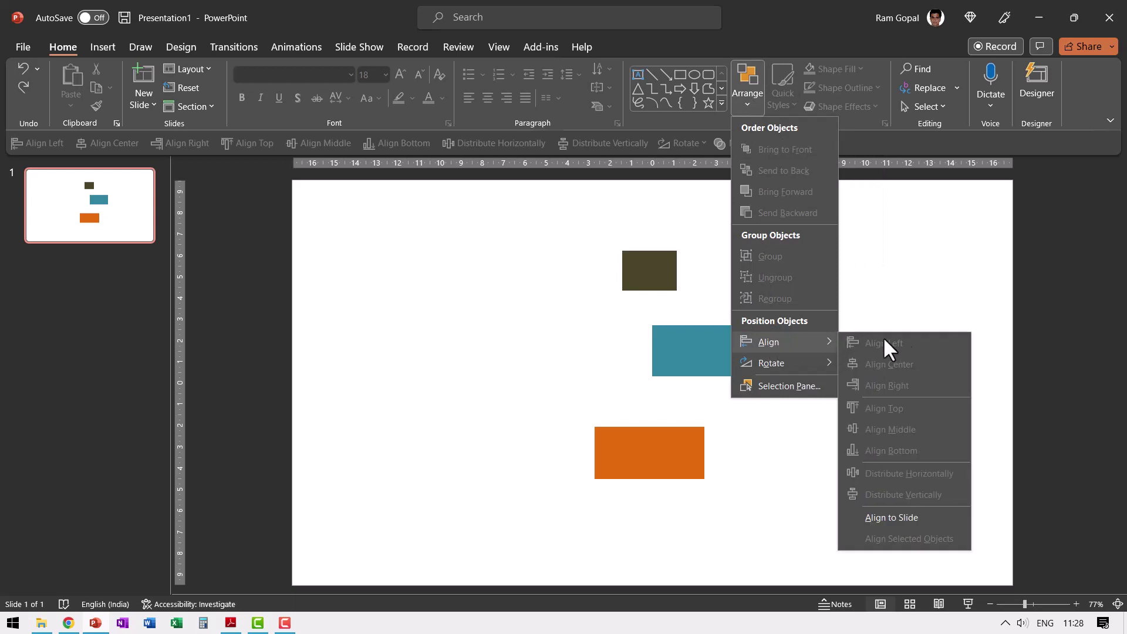
pyautogui.click(934, 269)
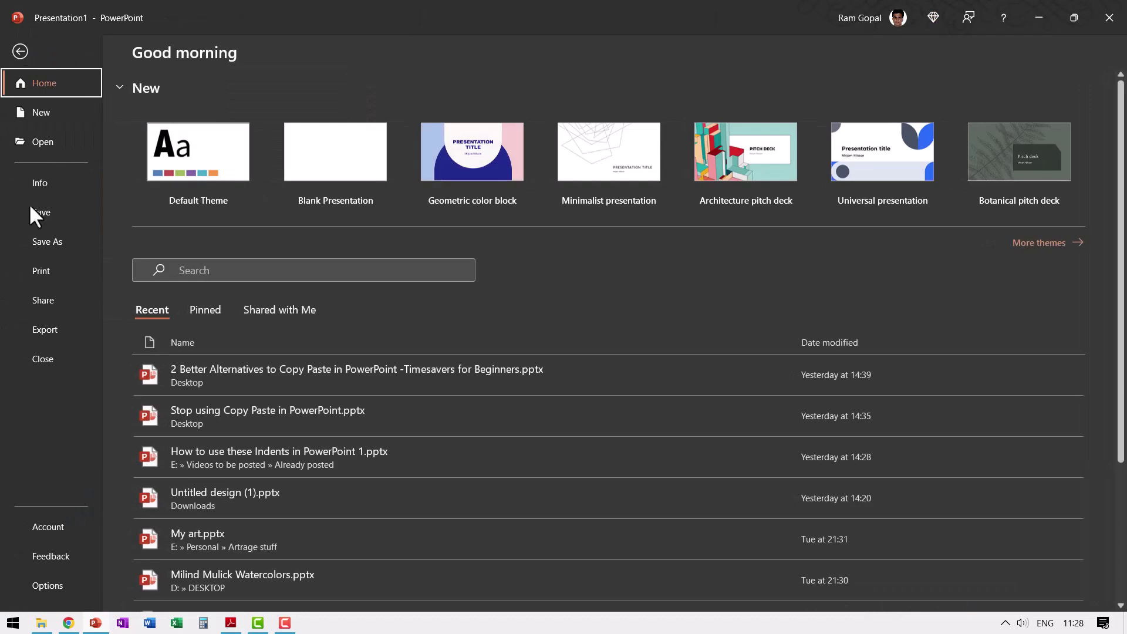
pyautogui.click(59, 585)
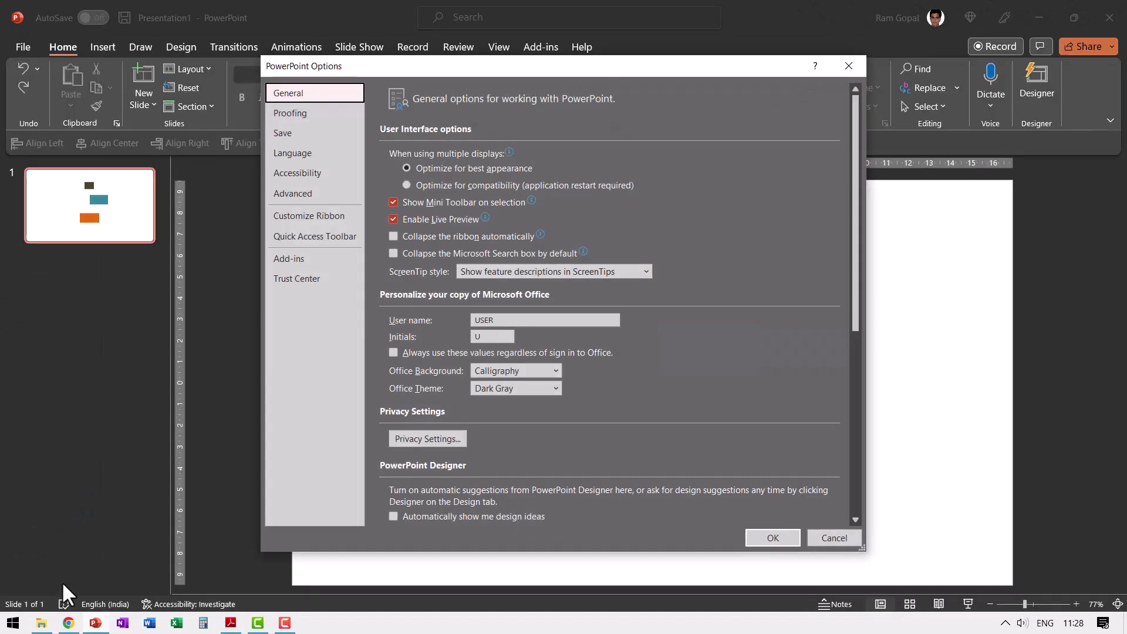
pyautogui.click(285, 239)
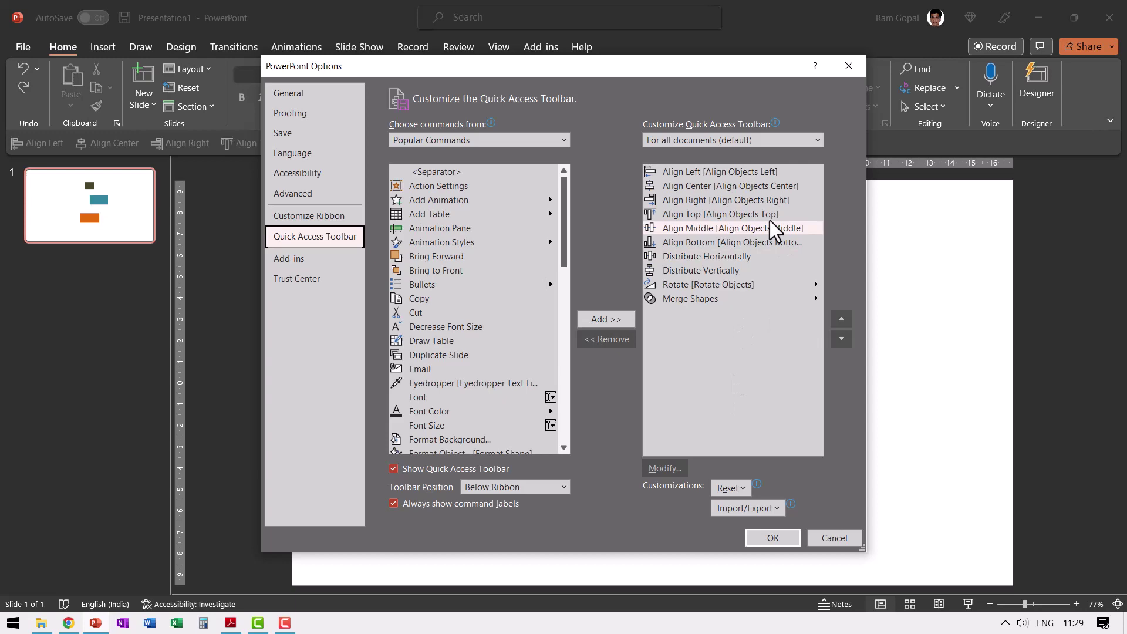
pyautogui.click(833, 537)
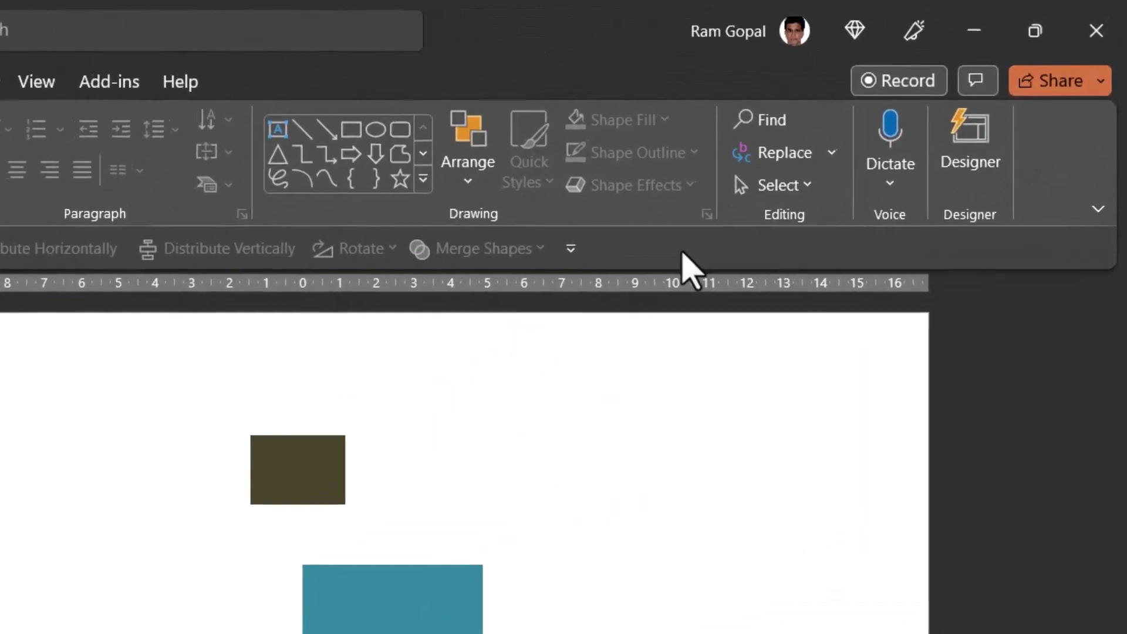
# Step: Reopen the Quick Access Toolbar customization page in PowerPoint Options
pyautogui.rightClick(871, 145)
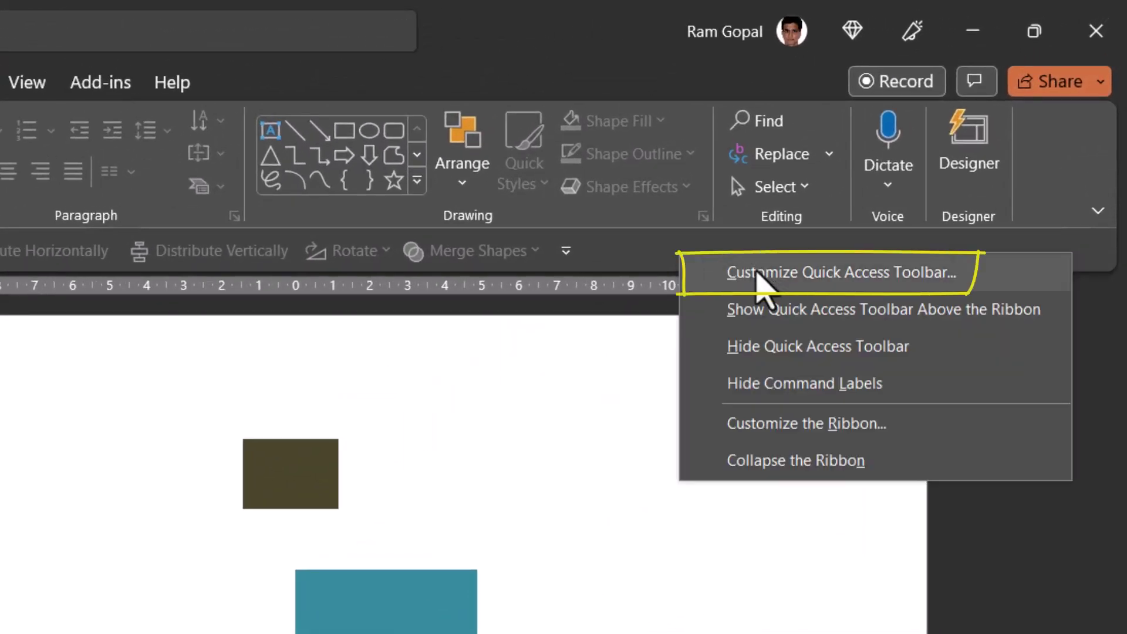
pyautogui.click(756, 273)
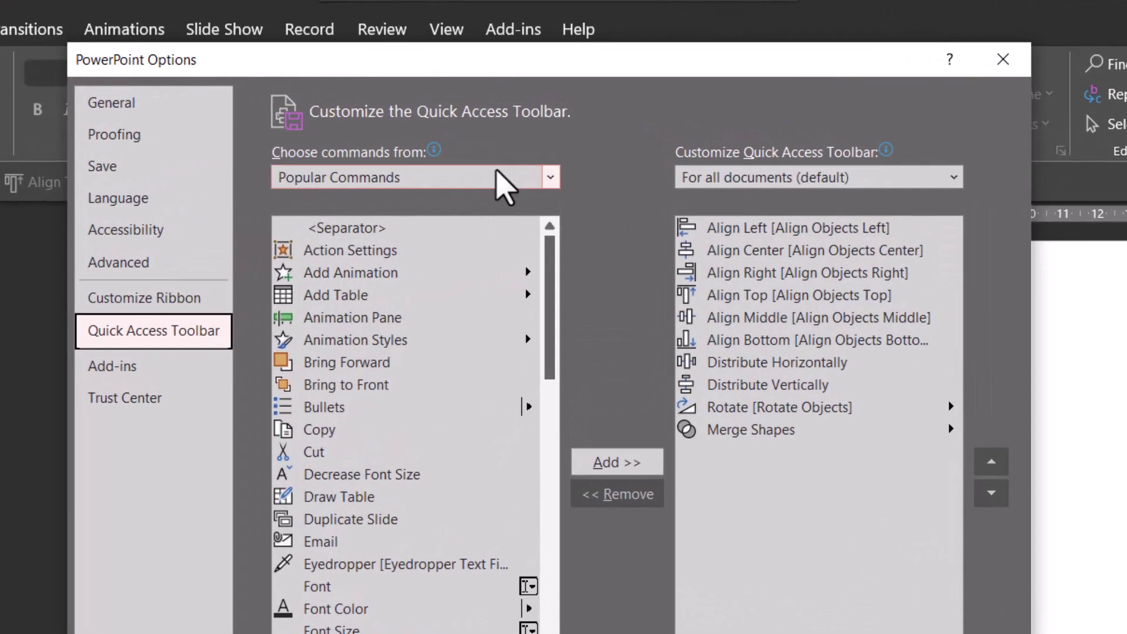
# Step: Switch 'Choose commands from' to All Commands and scroll the command list
pyautogui.click(497, 172)
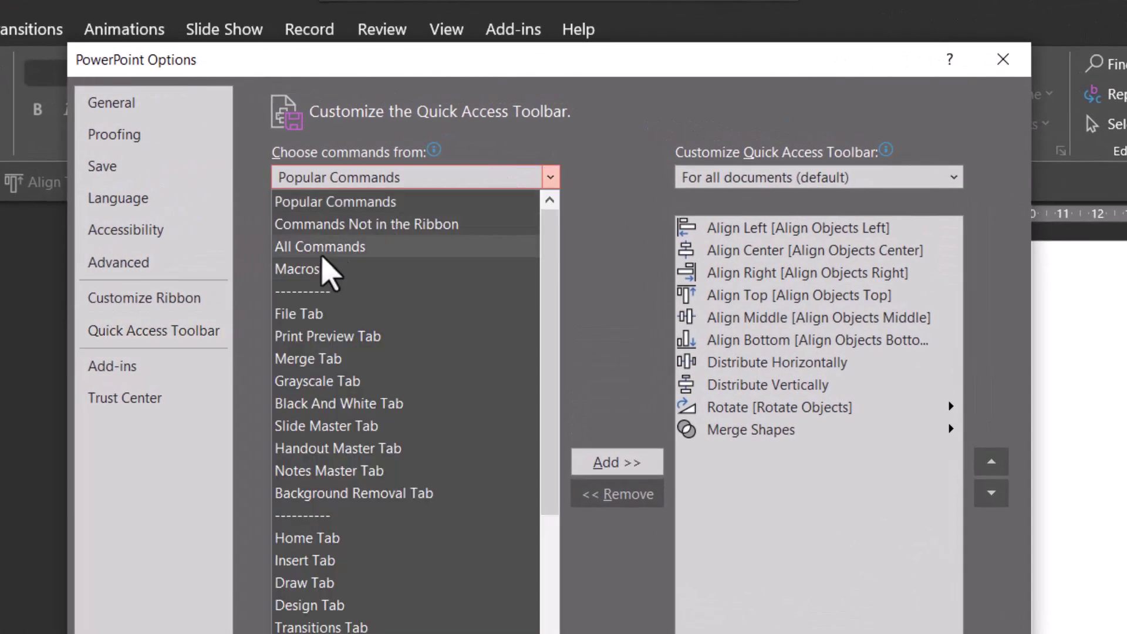
pyautogui.press('Escape')
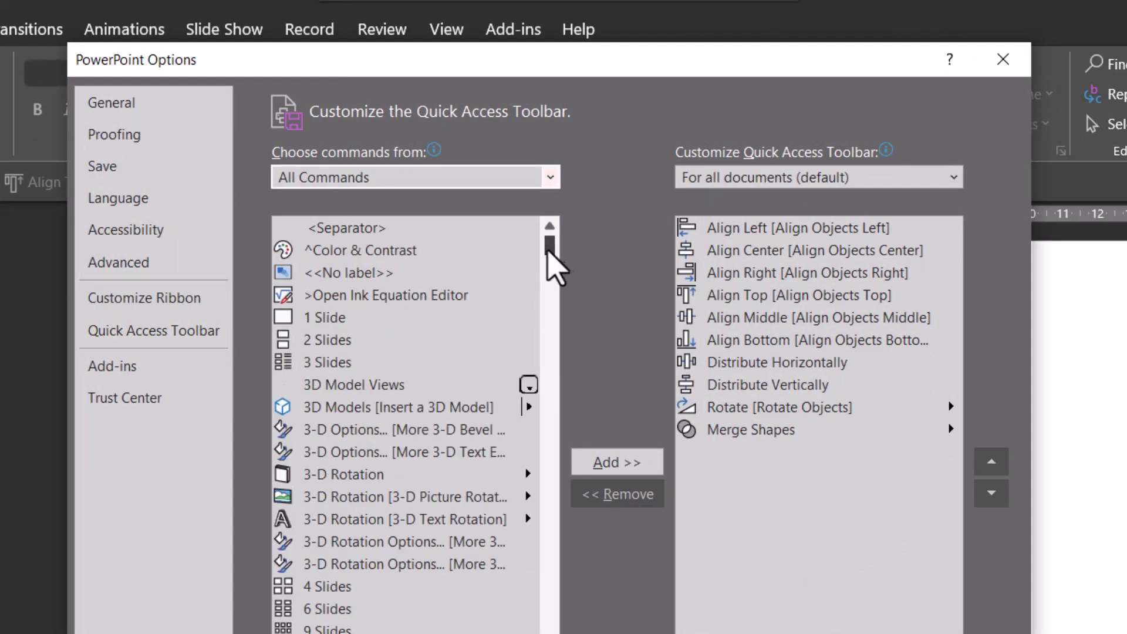
pyautogui.moveTo(548, 264); pyautogui.dragTo(566, 558)
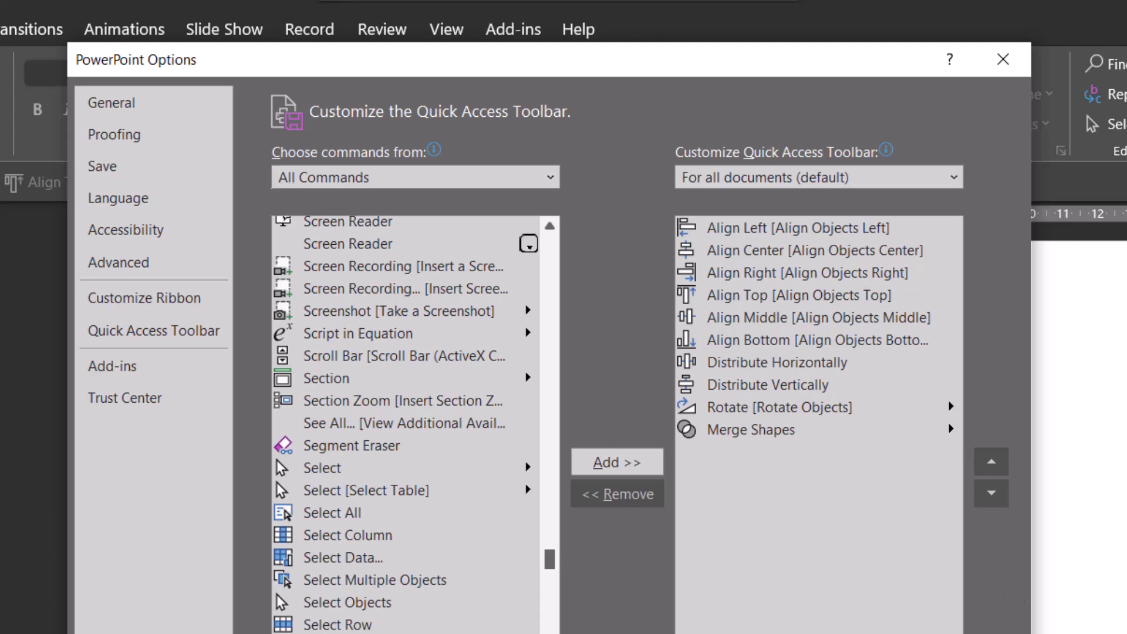
# Step: Close Options, then add Arrange to the Quick Access Toolbar and remove it again
pyautogui.press('Return')
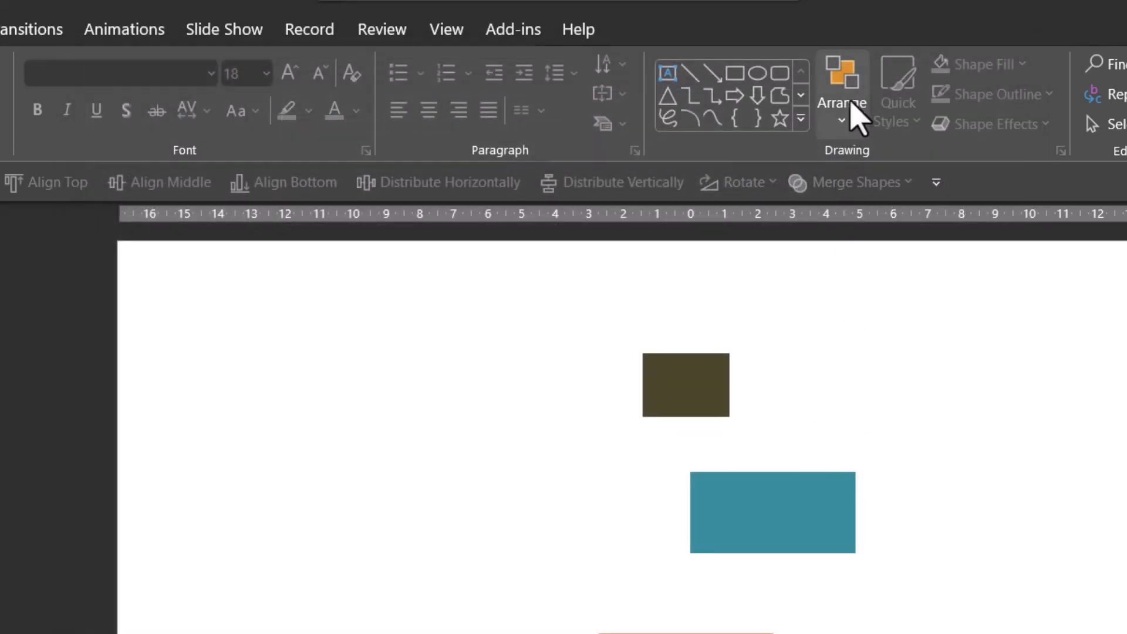
pyautogui.rightClick(851, 102)
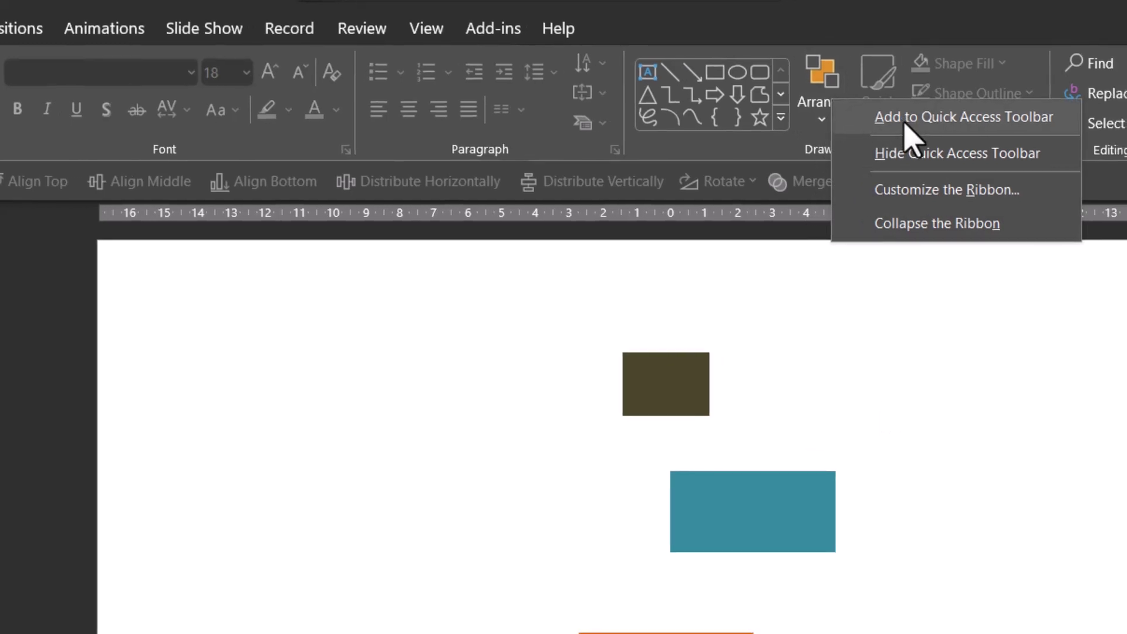
pyautogui.click(928, 120)
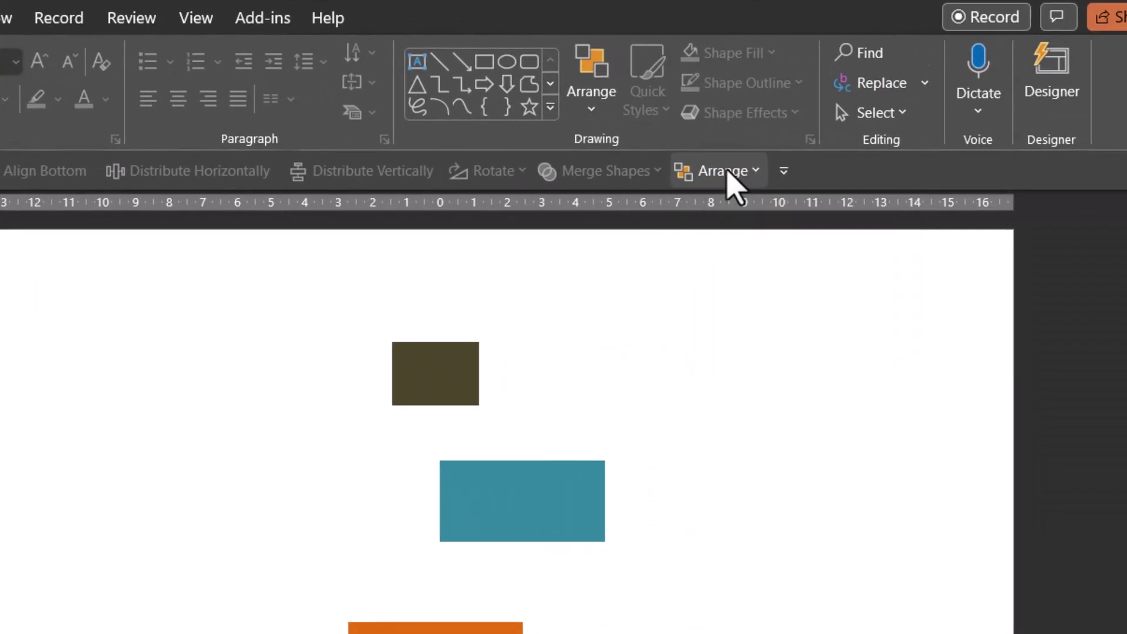
pyautogui.rightClick(728, 170)
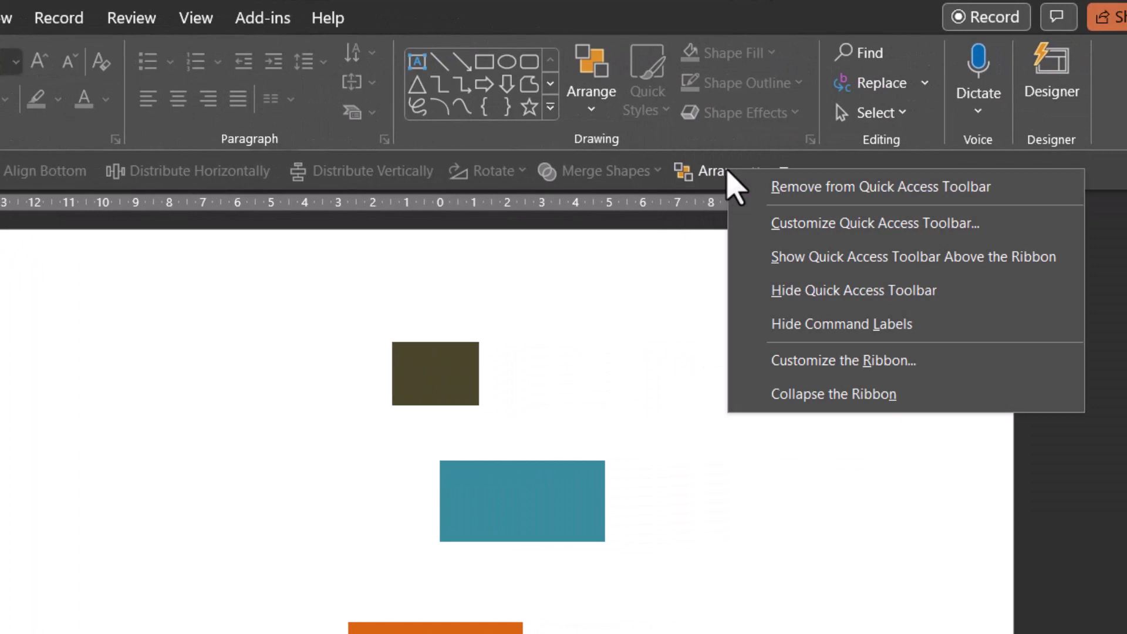
pyautogui.click(794, 189)
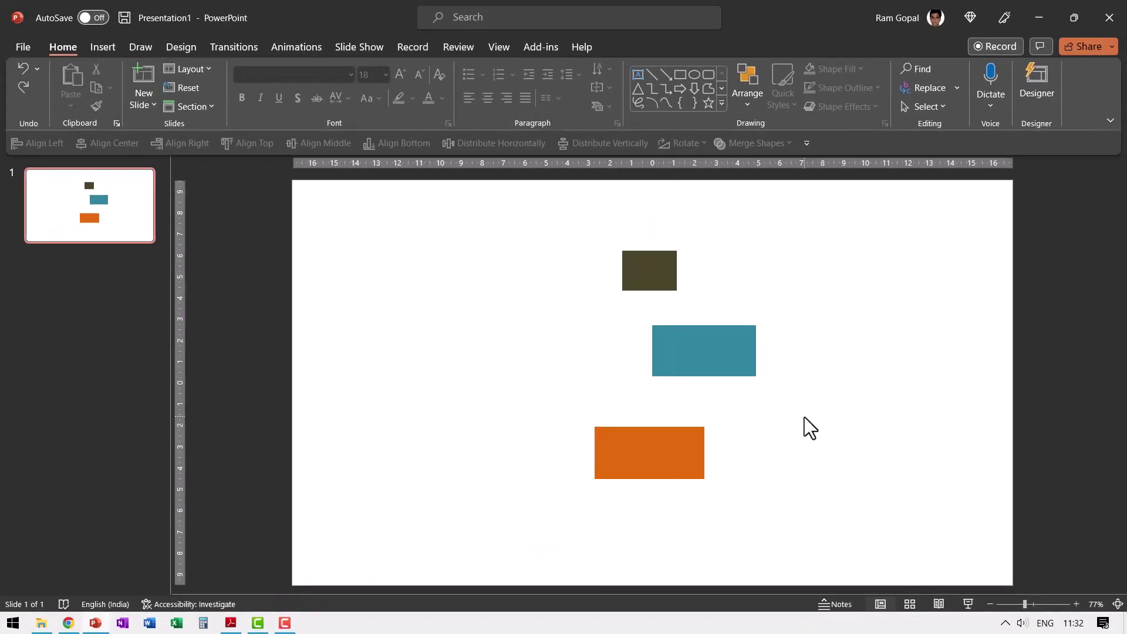
# Step: Add the Insert tab's Pictures command to the Quick Access Toolbar, then return to Home
pyautogui.click(111, 51)
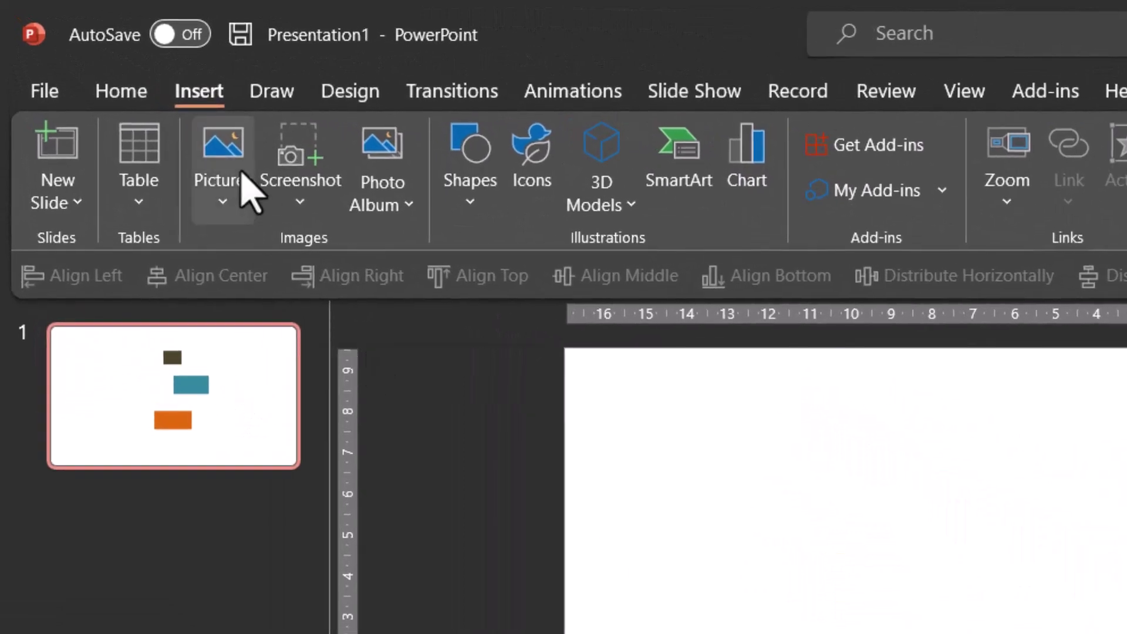
pyautogui.rightClick(243, 171)
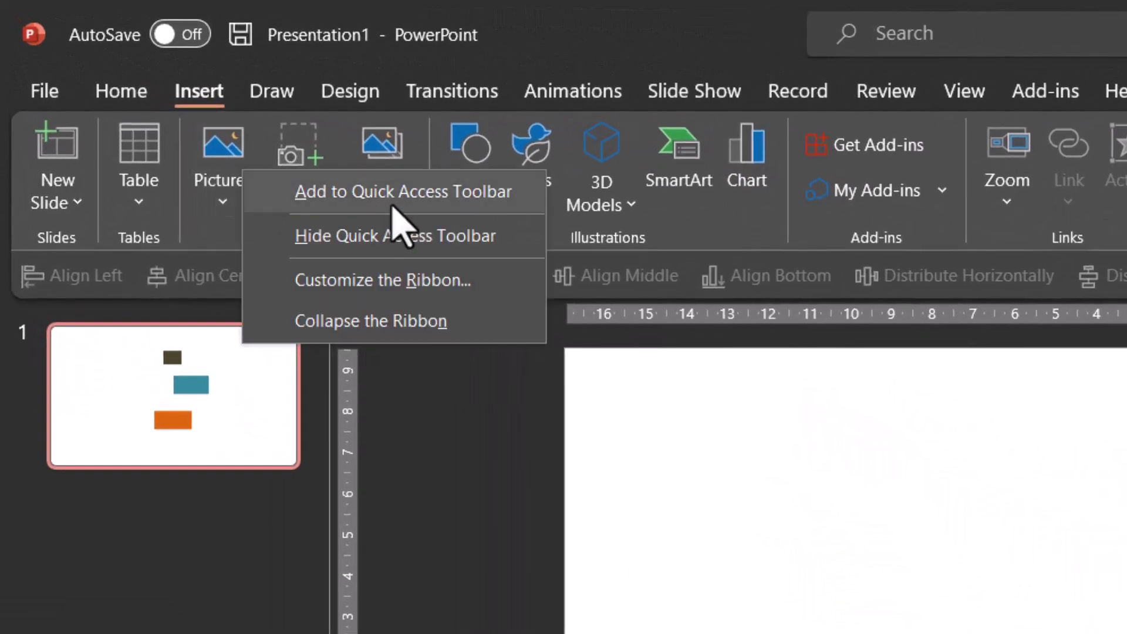
pyautogui.click(1071, 497)
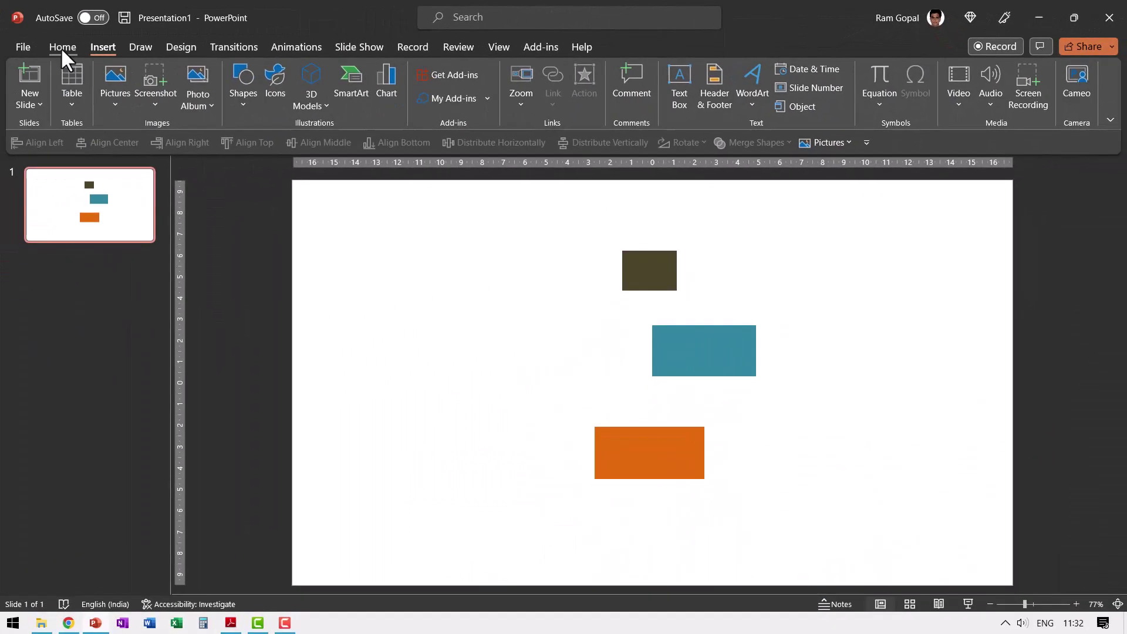
pyautogui.click(62, 47)
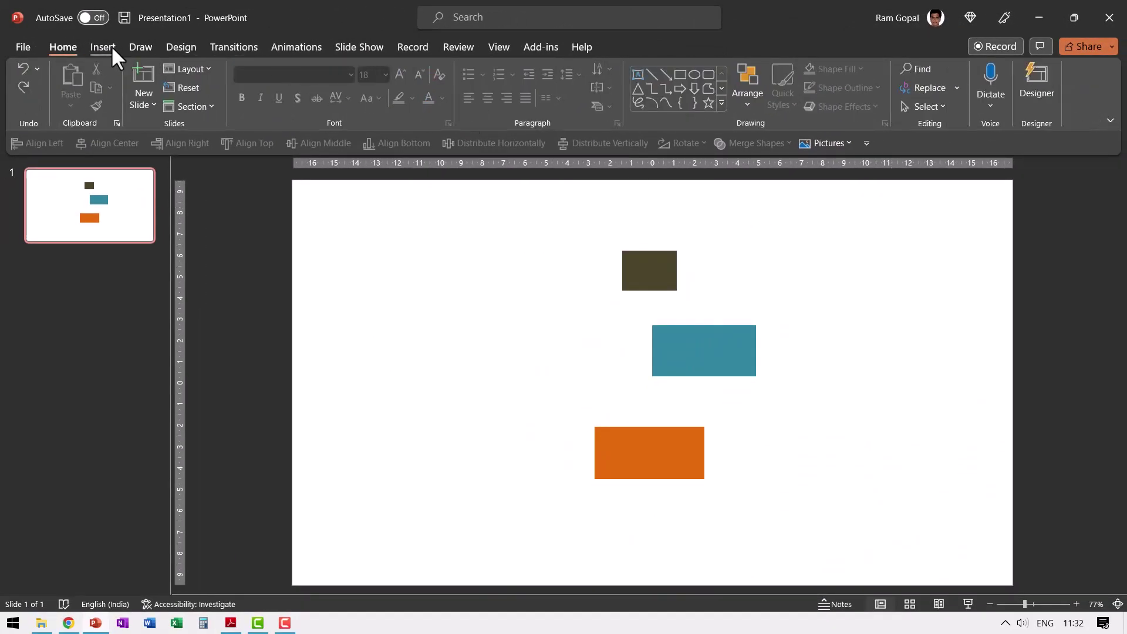
# Step: Select the three rectangles and apply the toolbar's Align Left and Distribute Vertically
pyautogui.click(826, 470)
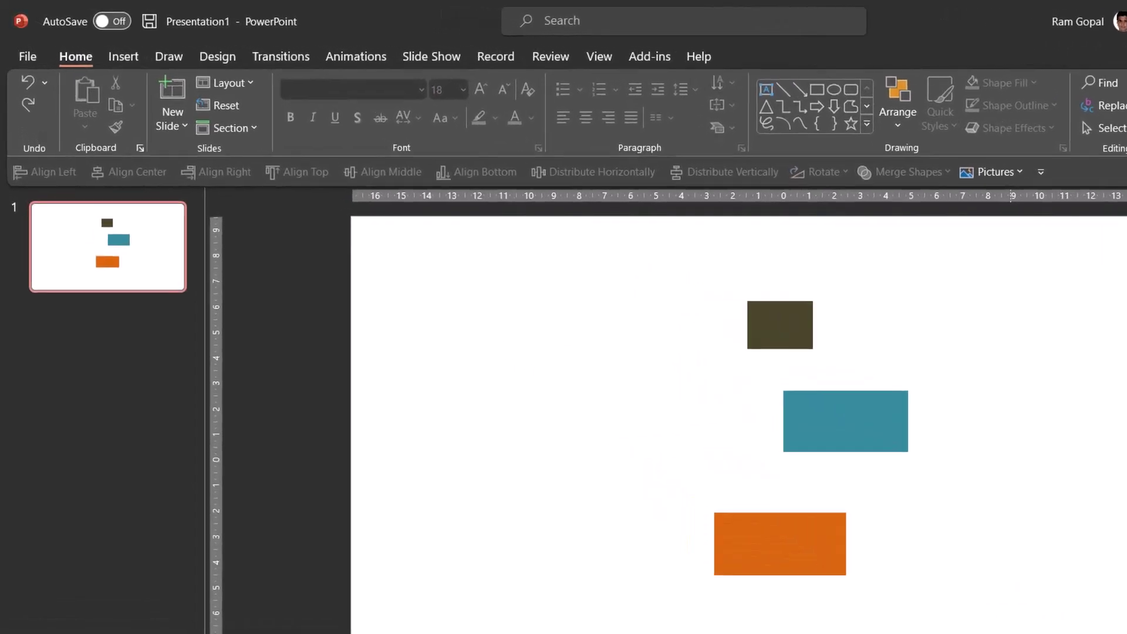
pyautogui.moveTo(847, 545); pyautogui.dragTo(416, 191)
pyautogui.moveTo(516, 238); pyautogui.dragTo(514, 238)
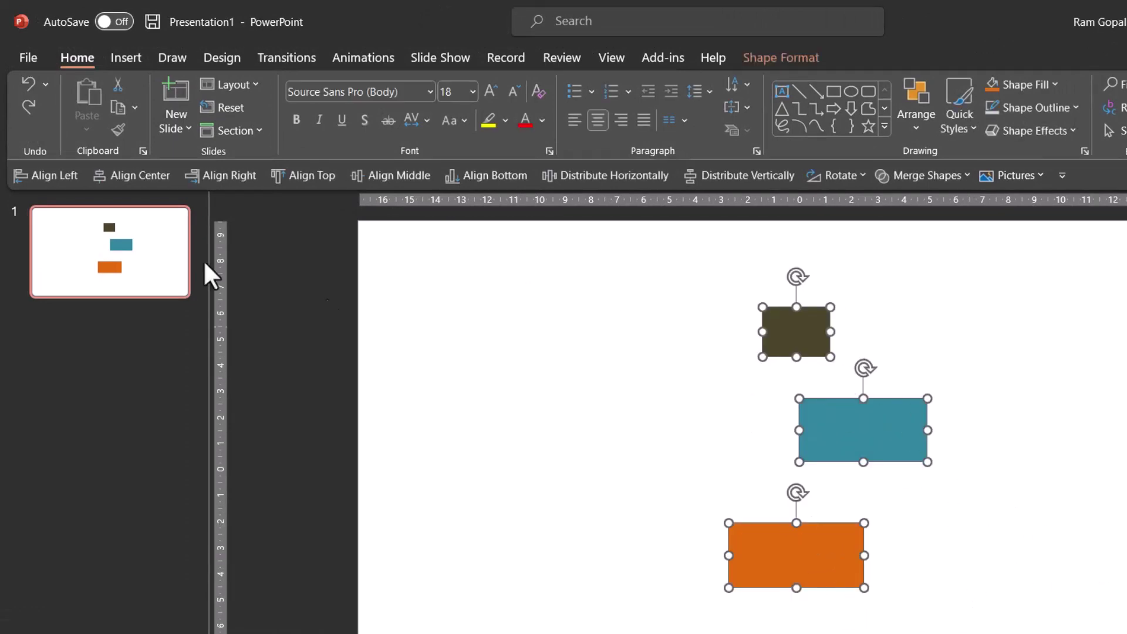
pyautogui.click(34, 174)
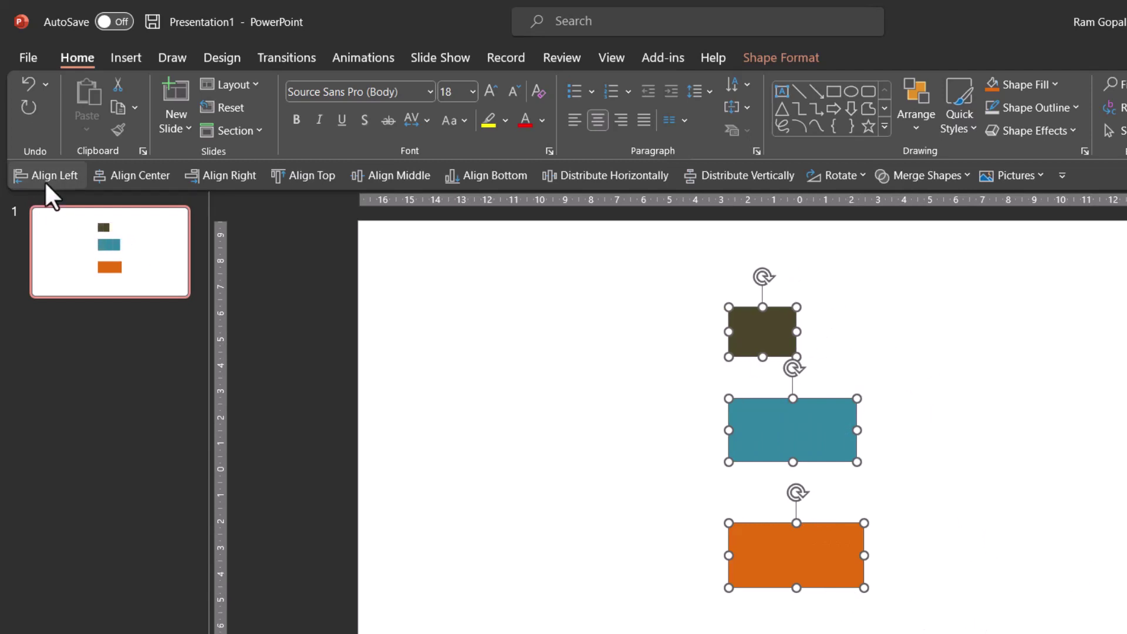
pyautogui.click(739, 175)
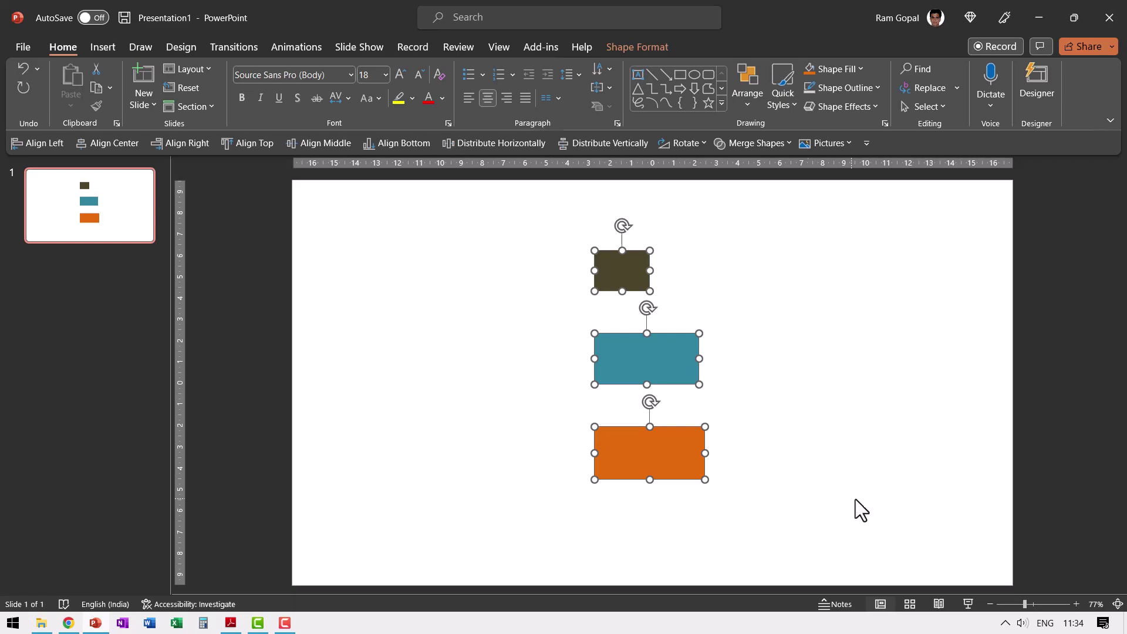
# Step: Undo the arrangement, then redo Align Left via Alt key tips and Distribute Vertically
pyautogui.hotkey('ctrl', 'z')
pyautogui.hotkey('ctrl', 'z')
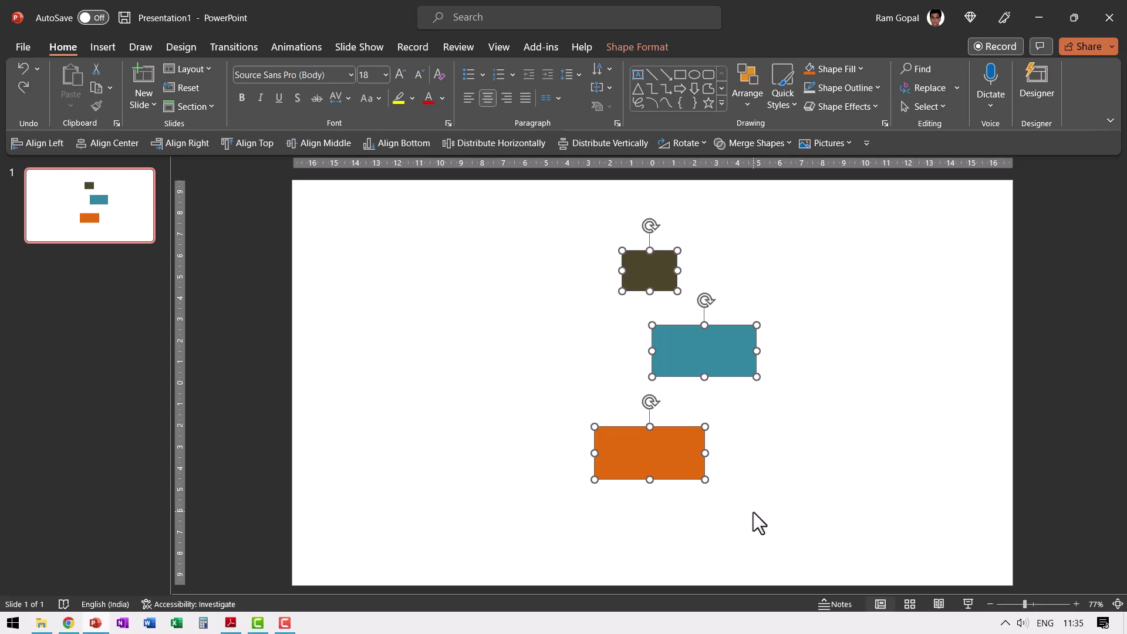
pyautogui.press('alt')
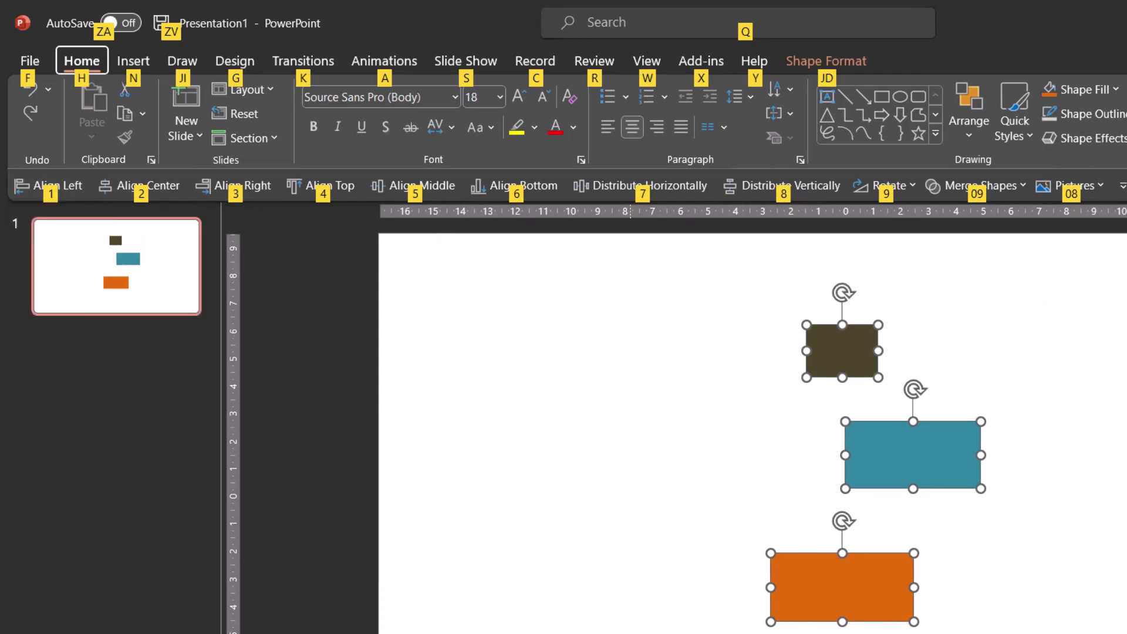
pyautogui.press('1')
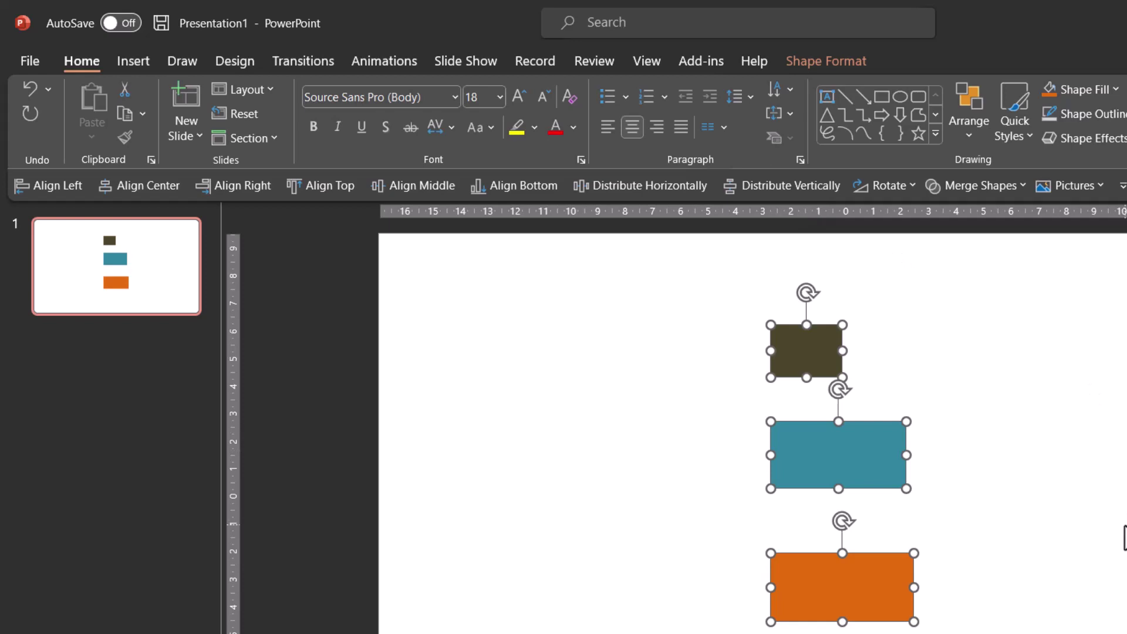
pyautogui.press('alt')
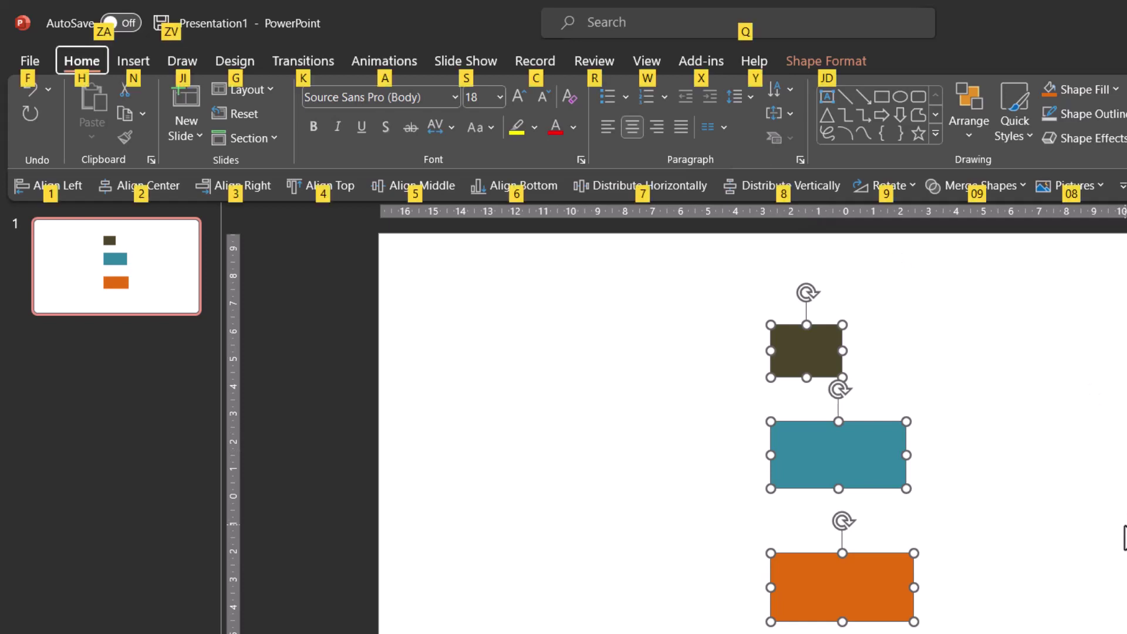
pyautogui.click(811, 196)
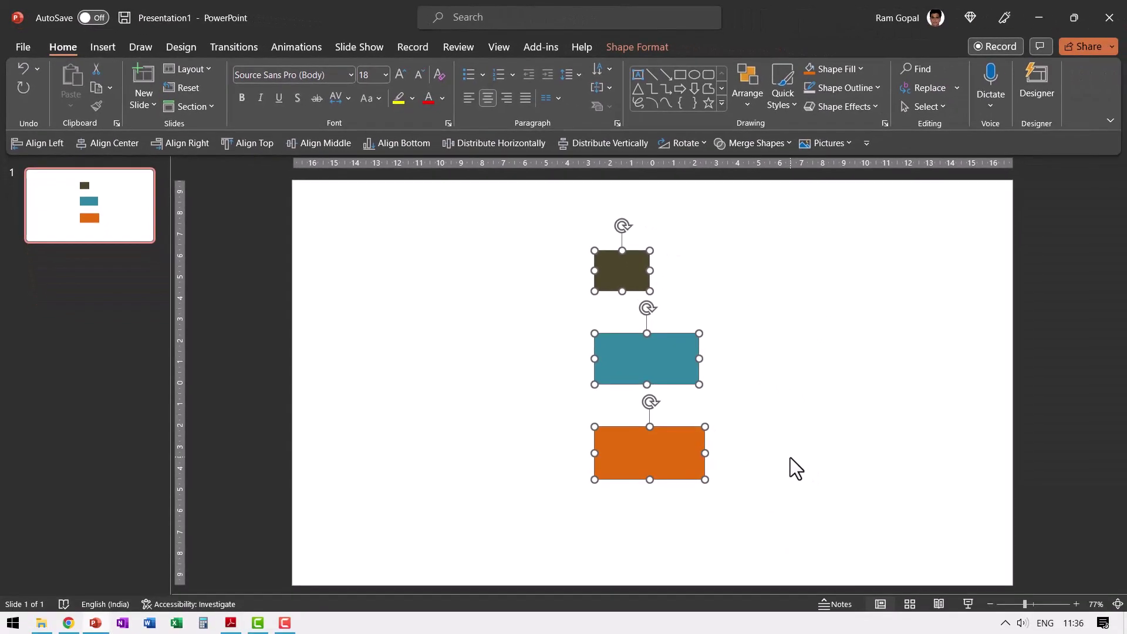
# Step: Undo both arrangements with Ctrl+Z twice, then reapply Align Left and Distribute Vertically via Alt key tips
pyautogui.hotkey('ctrl', 'z')
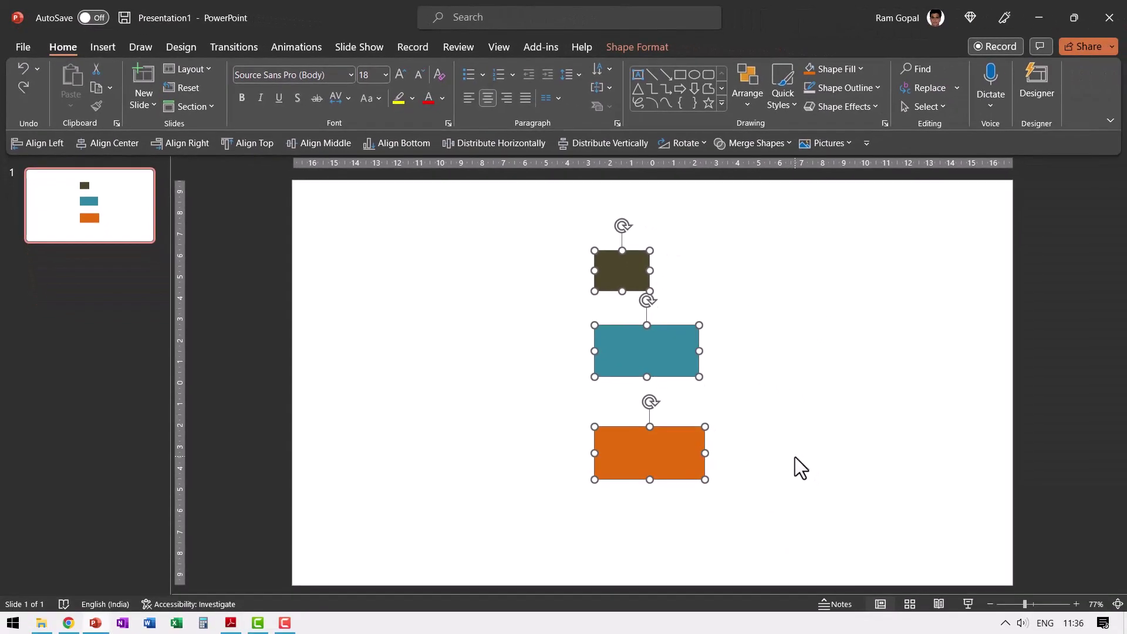
pyautogui.hotkey('ctrl', 'z')
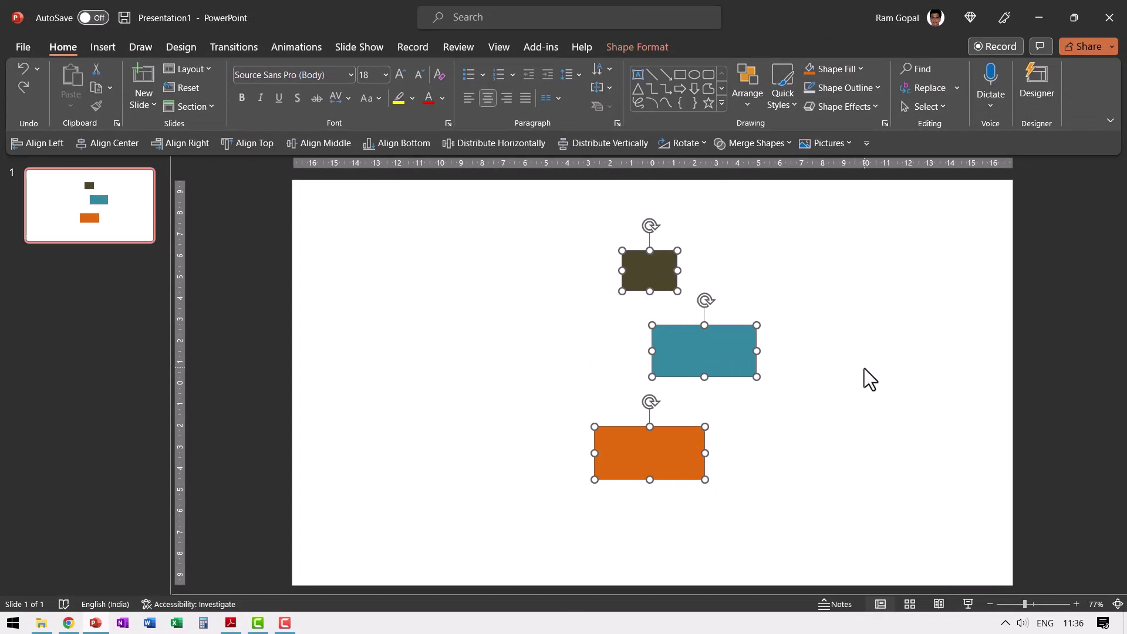
pyautogui.press('alt')
pyautogui.press('3')
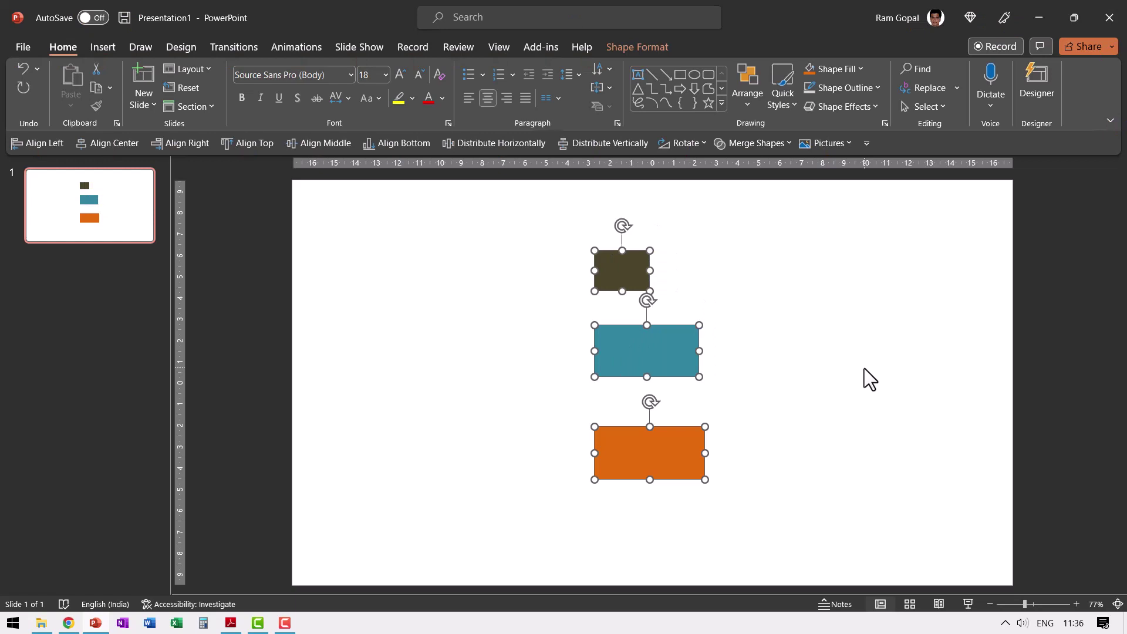
pyautogui.press('alt')
pyautogui.press('0')
pyautogui.press('9')
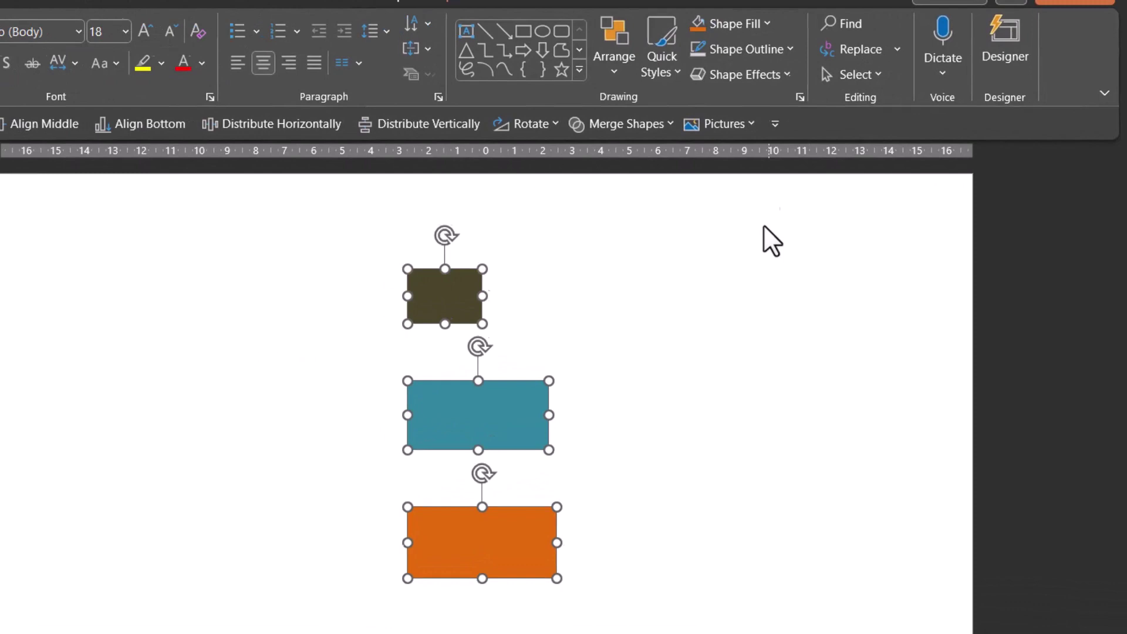
# Step: Move Pictures to the top of the Quick Access Toolbar list and confirm with OK
pyautogui.rightClick(707, 138)
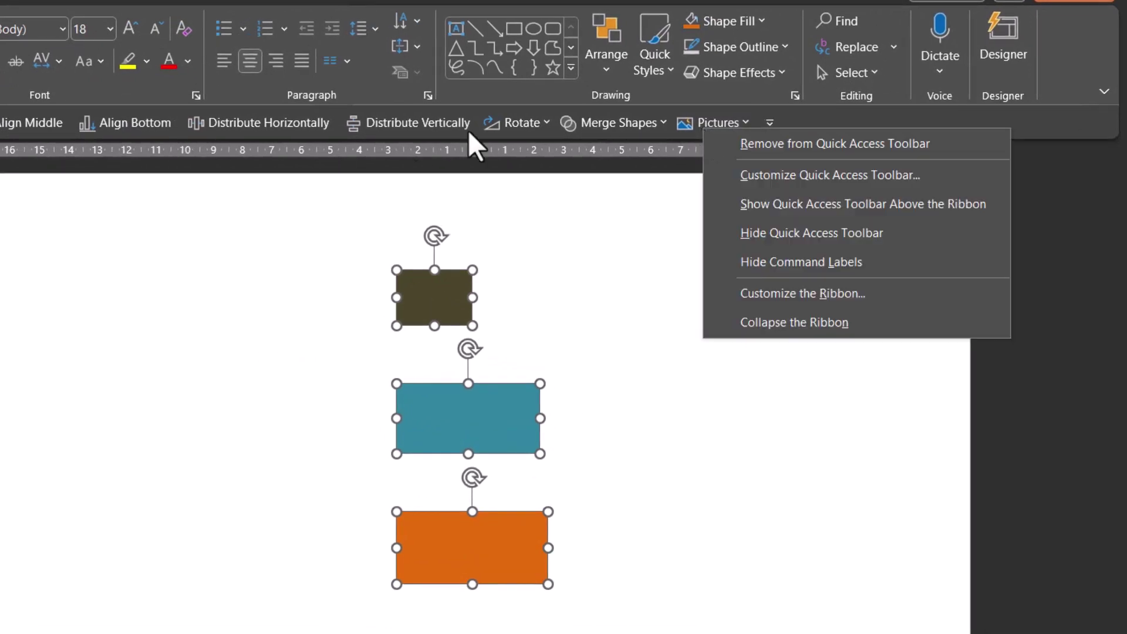
pyautogui.click(804, 174)
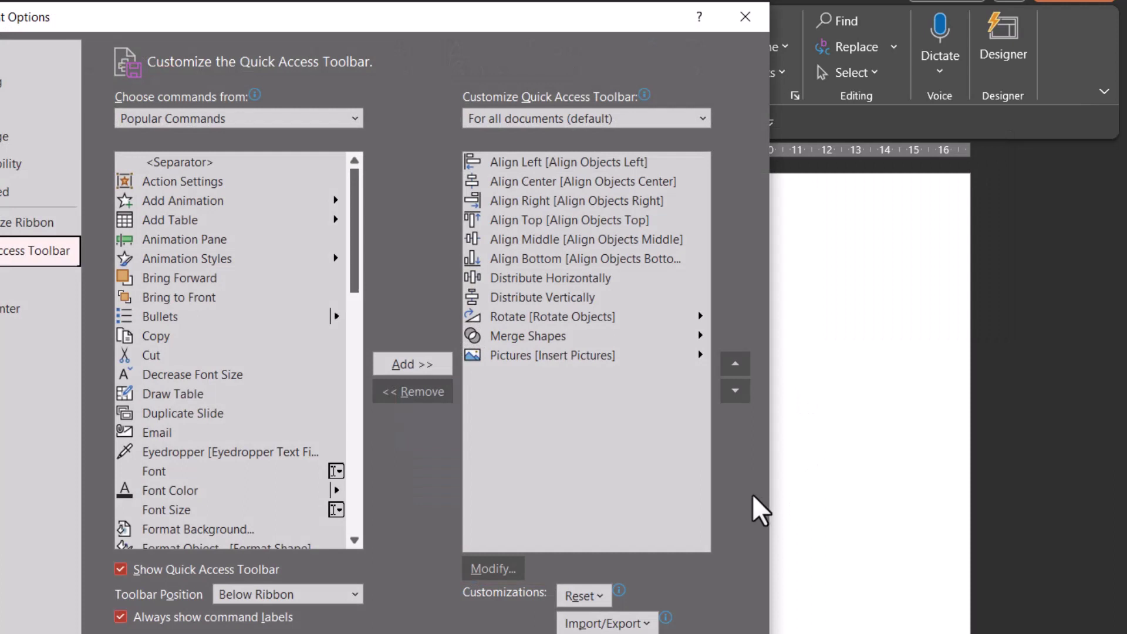
pyautogui.click(519, 359)
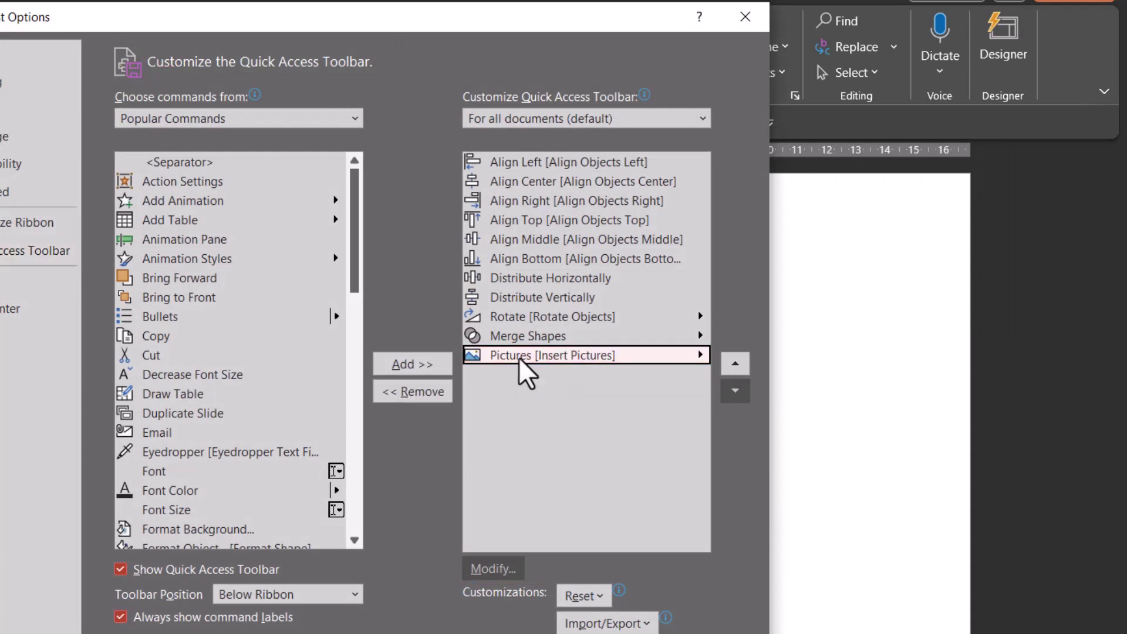
pyautogui.click(736, 363)
pyautogui.click(736, 363)
pyautogui.click(736, 363)
pyautogui.click(736, 364)
pyautogui.click(736, 364)
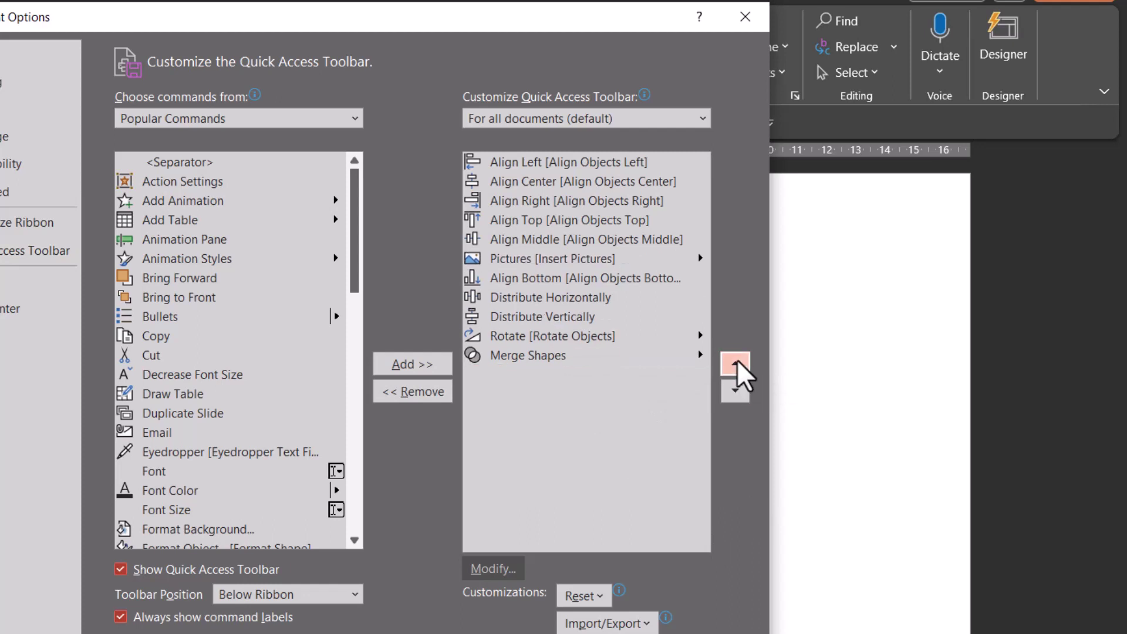
pyautogui.click(736, 363)
pyautogui.click(736, 363)
pyautogui.click(736, 363)
pyautogui.click(736, 363)
pyautogui.click(736, 363)
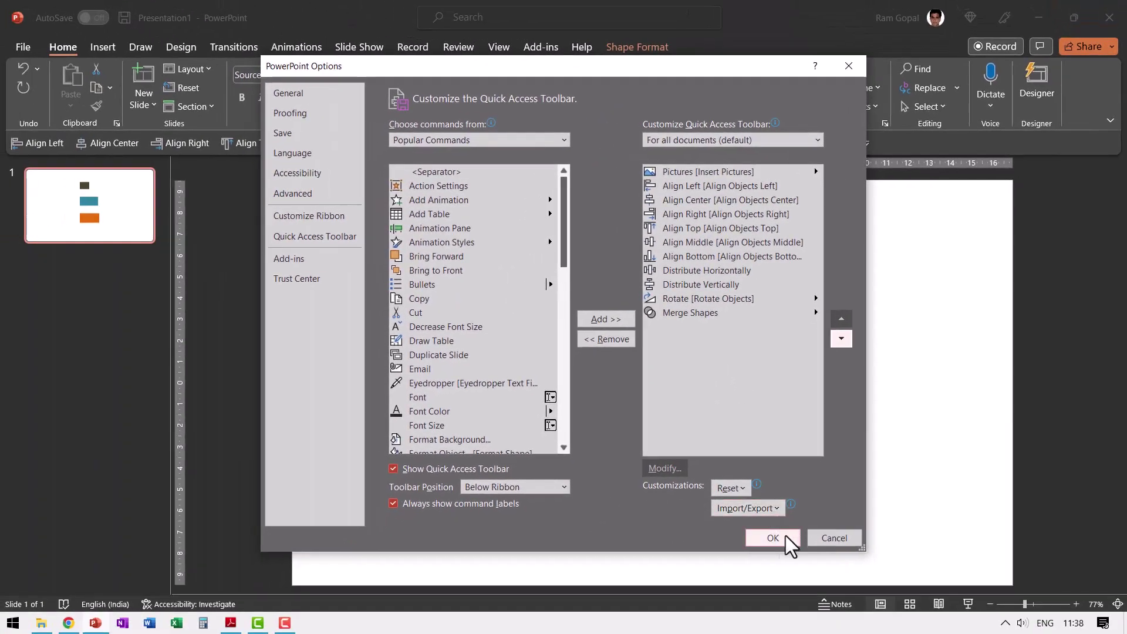
pyautogui.click(780, 540)
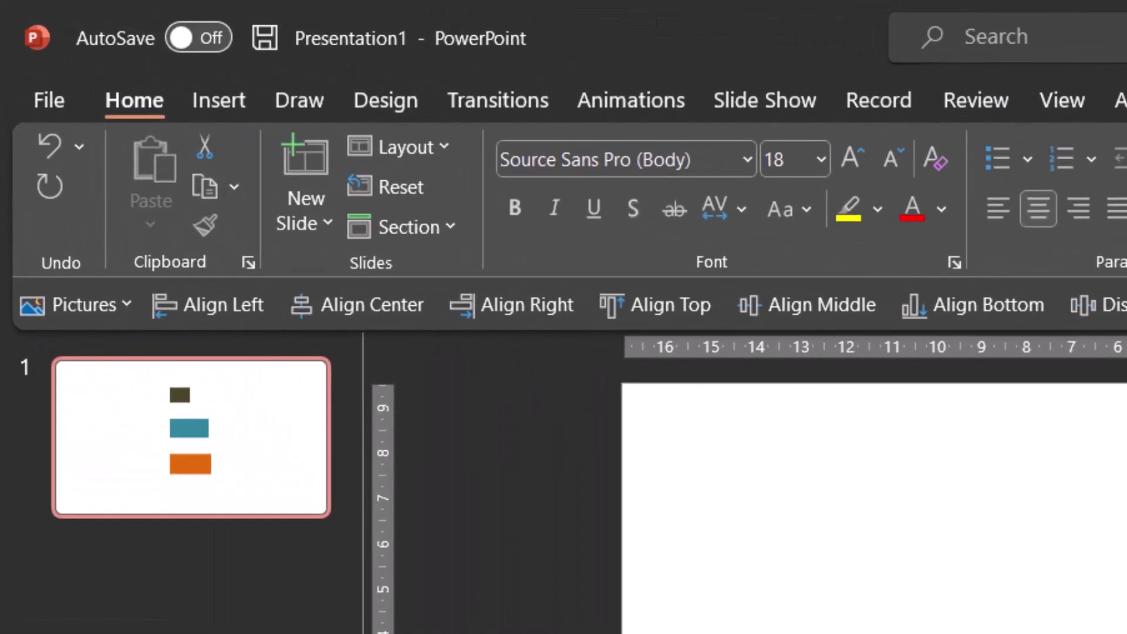
# Step: Open Pictures with Alt+1, browse Stock Images, and insert the barber photo
pyautogui.press('alt')
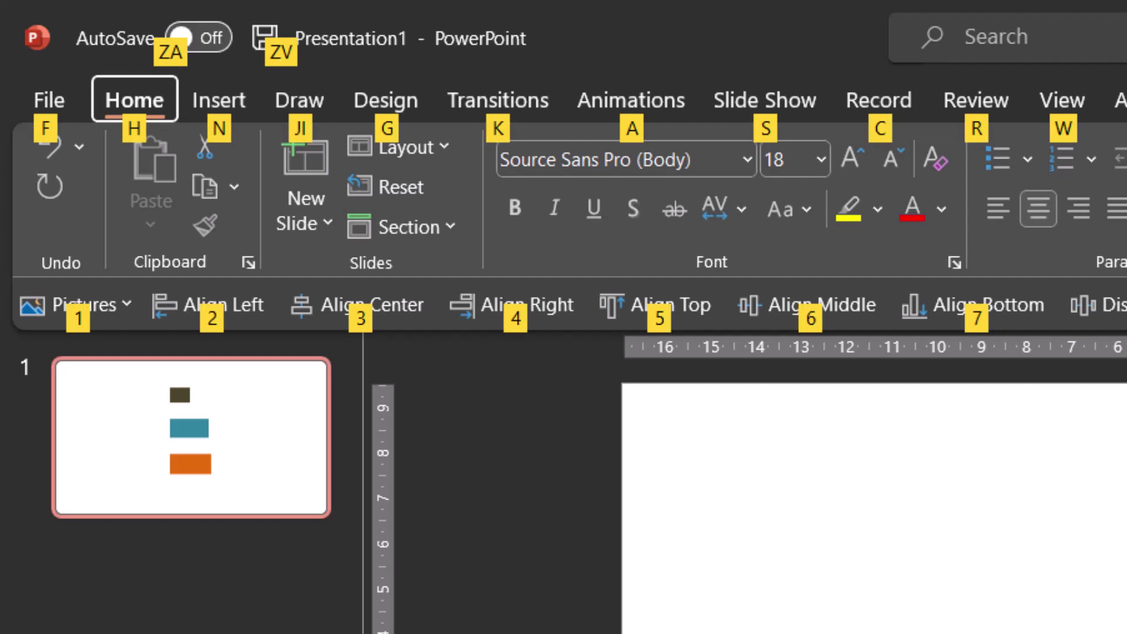
pyautogui.press('1')
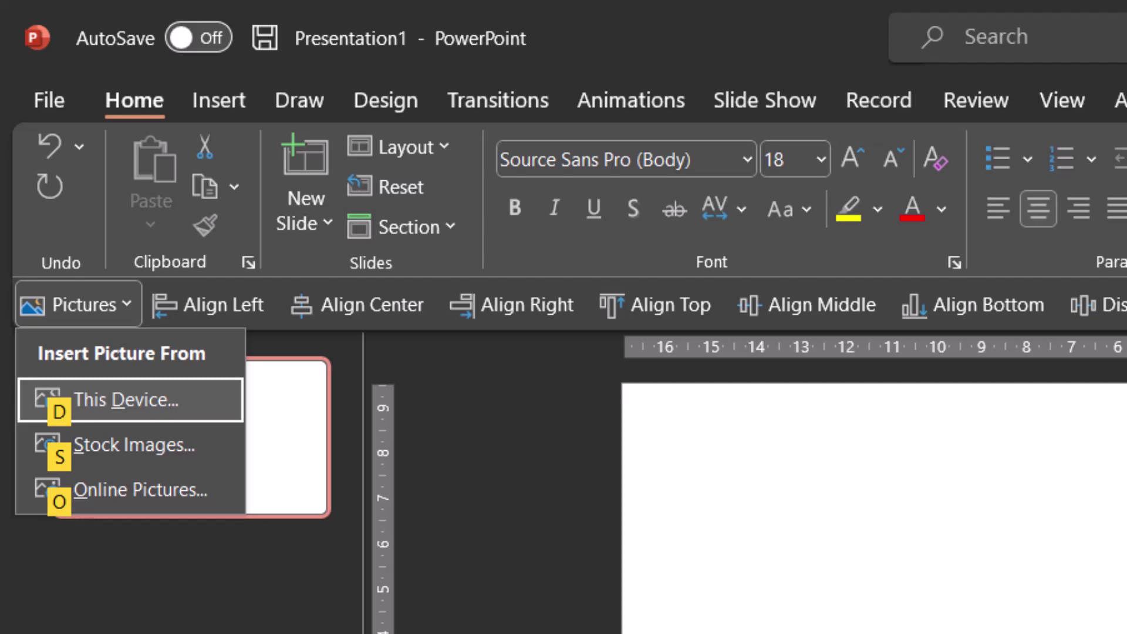
pyautogui.click(168, 456)
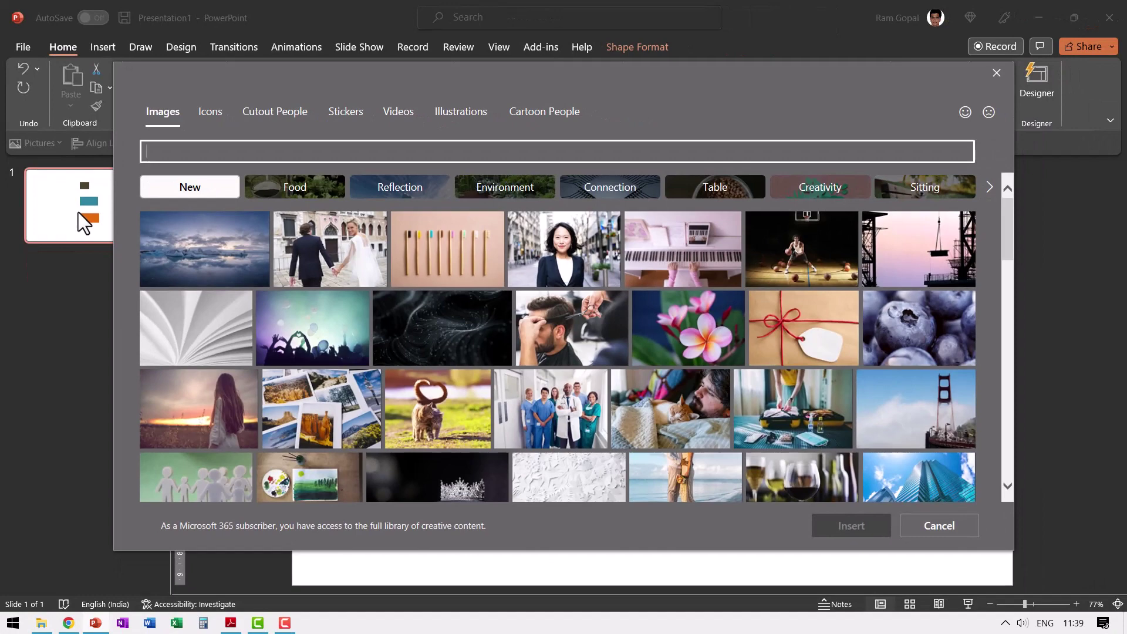
pyautogui.click(546, 326)
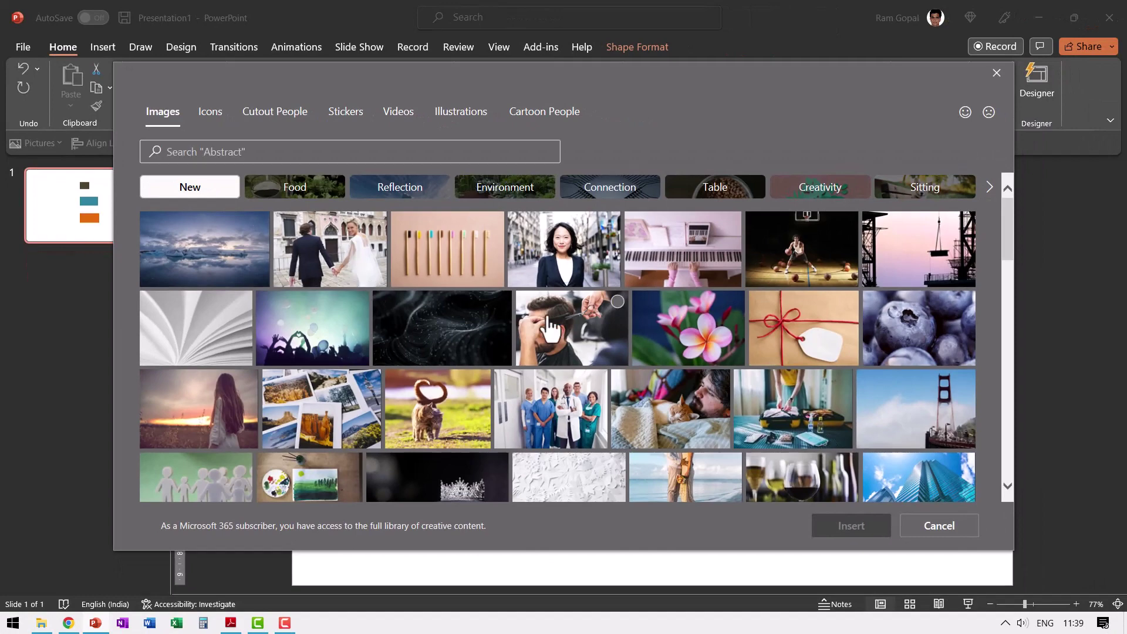
pyautogui.click(868, 539)
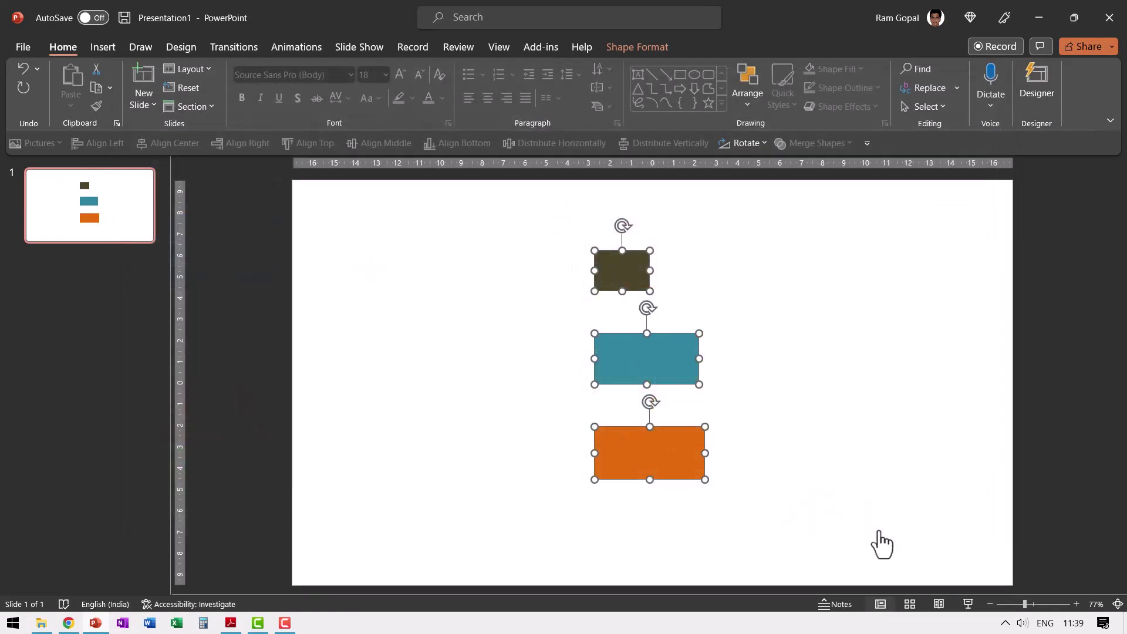